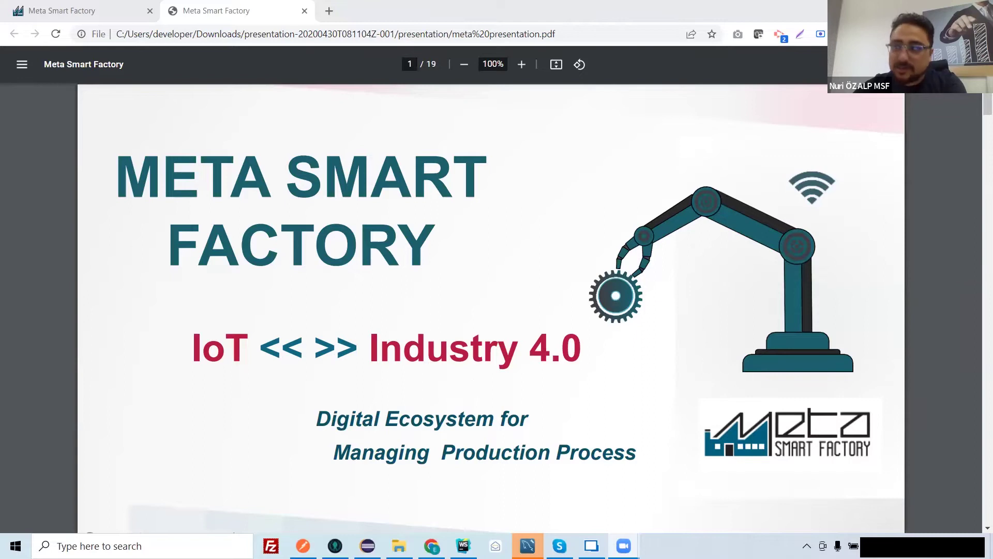
Scroll the PDF down to page 8 of 19, the Continuous Line Scheduling with Multi-Objective Optimization slide
scroll(670, 284, down, 20)
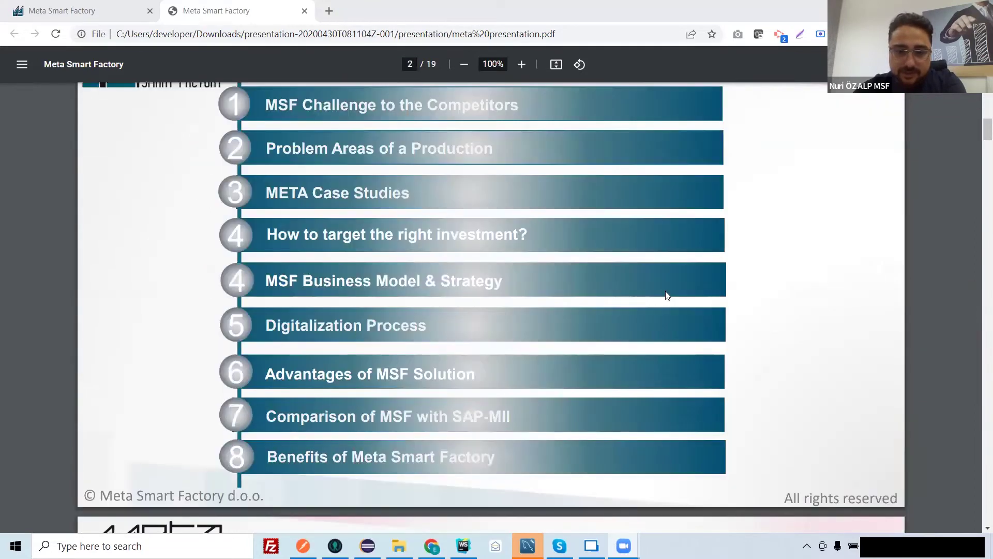
scroll(667, 294, down, 20)
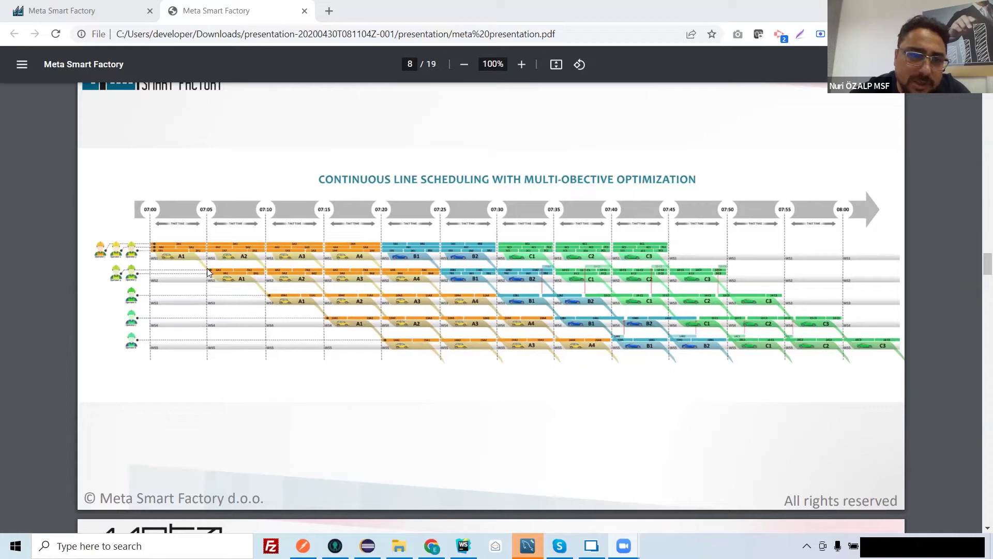
Zoom the line scheduling diagram to 150%
click(522, 64)
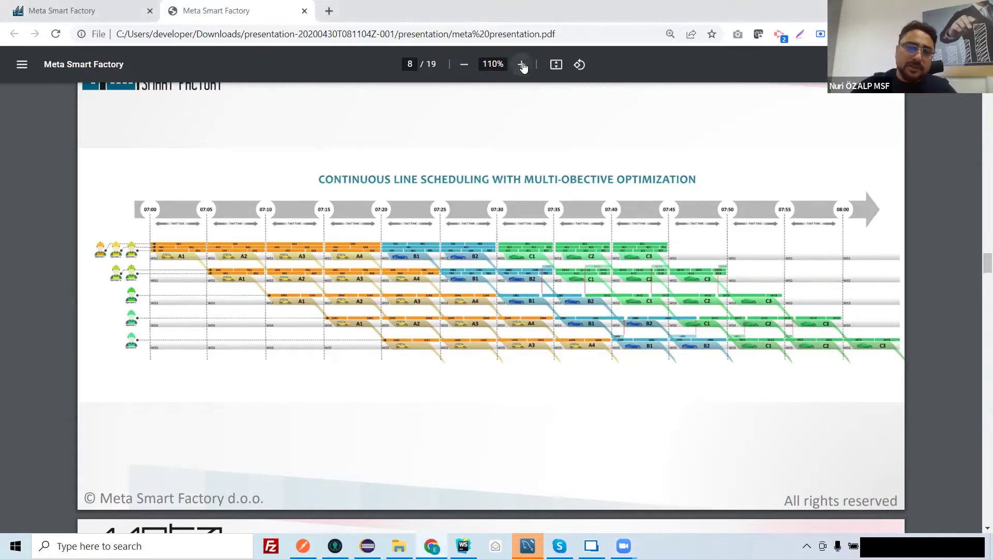
click(521, 64)
key(ctrl+plus)
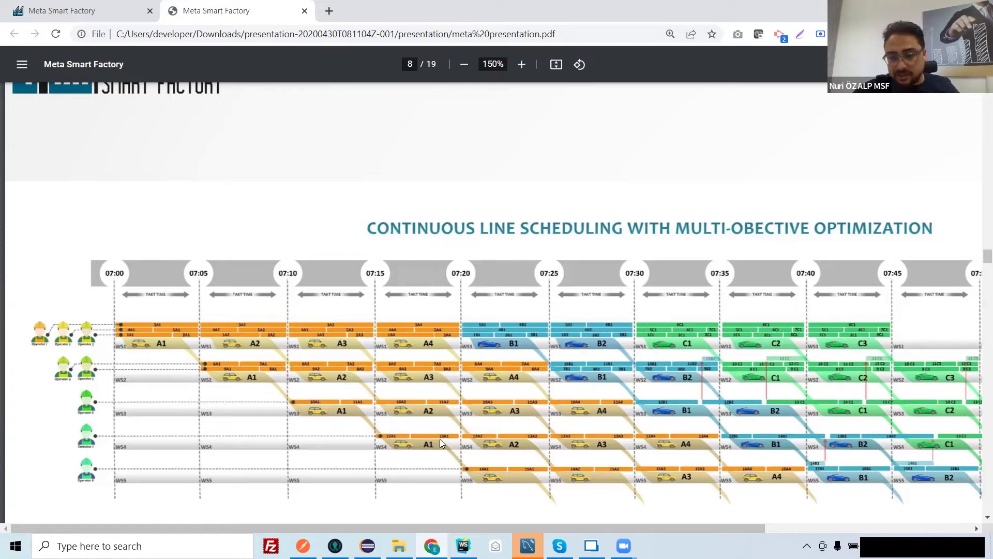
Pan across the diagram's 07:00–08:00 timeline, then go to the Production Auto Schedule tab
drag(532, 525, 766, 530)
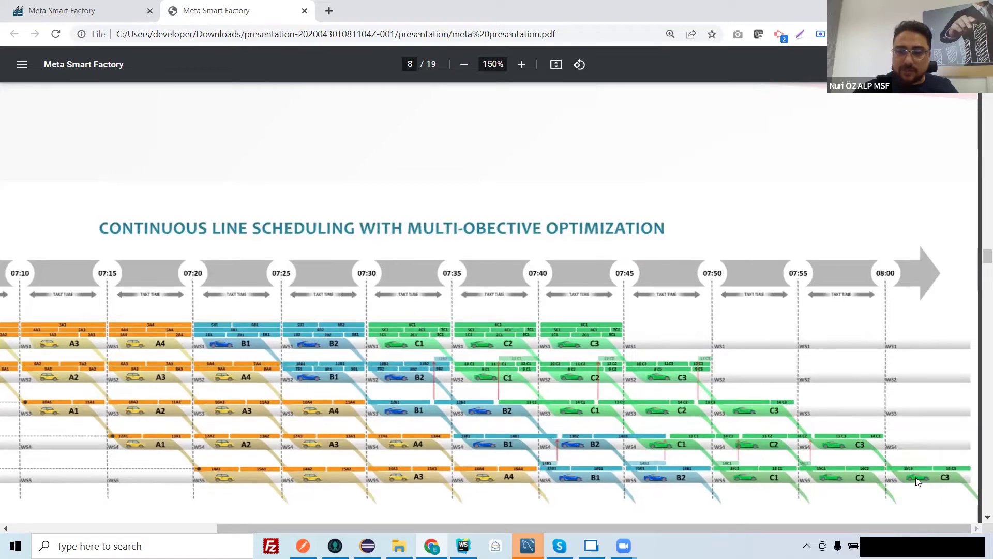
drag(962, 529, 710, 540)
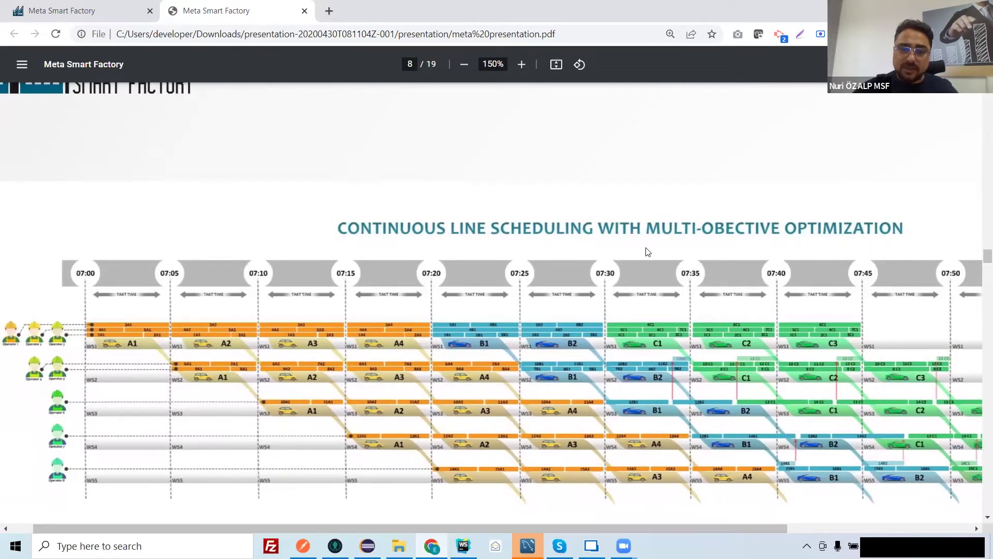
click(93, 6)
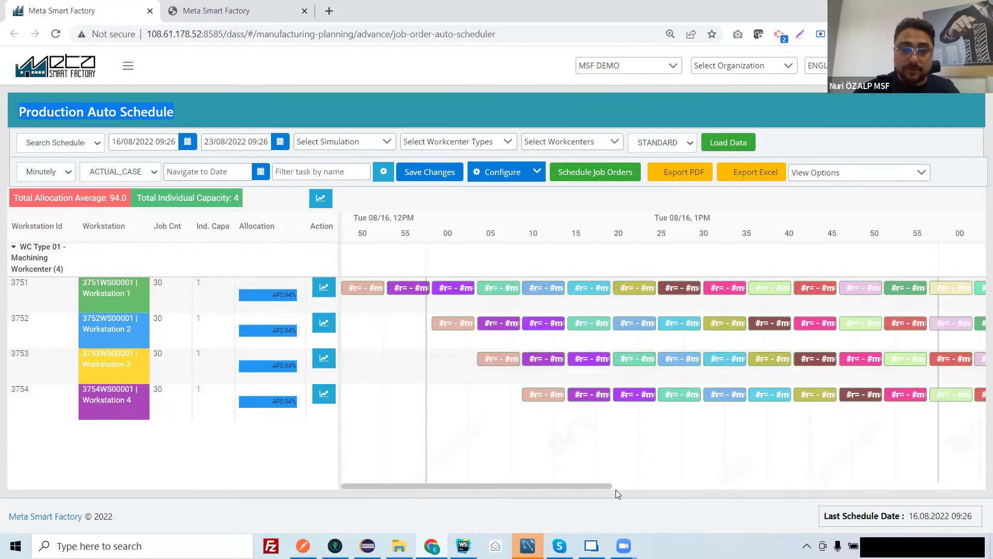
Open the Production Auto Schedule's Schedule Parameters, showing Start Date 16/08/2022 12:50
click(383, 171)
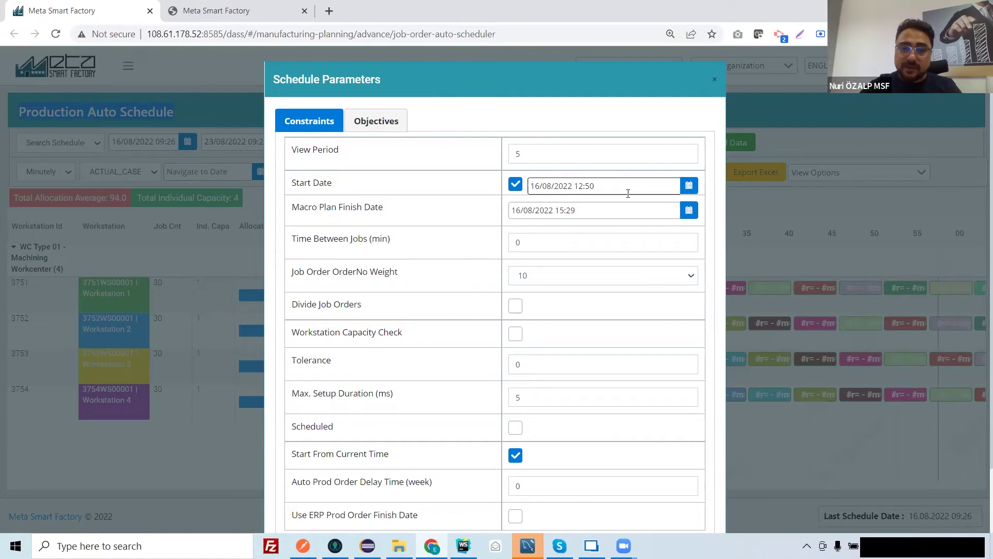
Raise the Macro Plan Finish Date to 16/08/2022 15:42
click(628, 193)
click(618, 210)
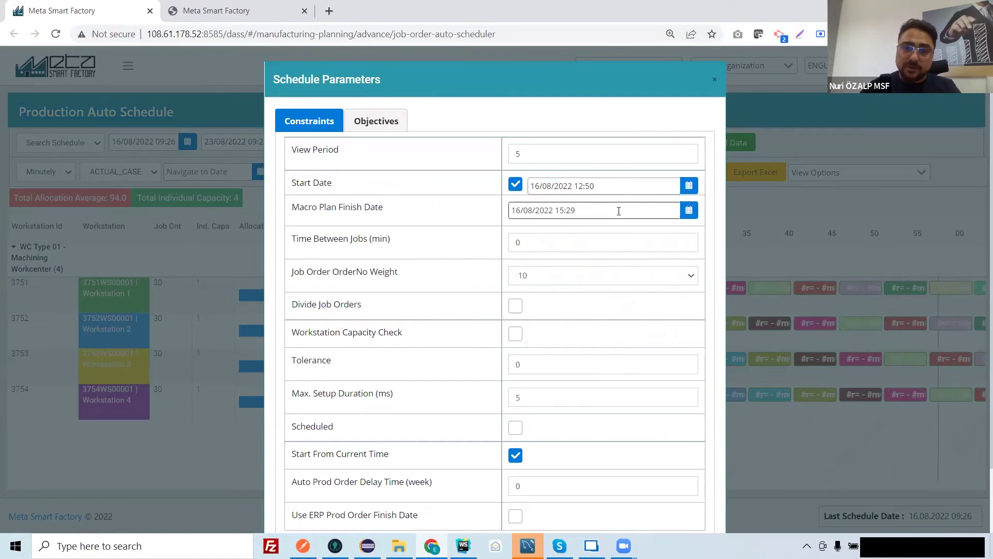
click(619, 211)
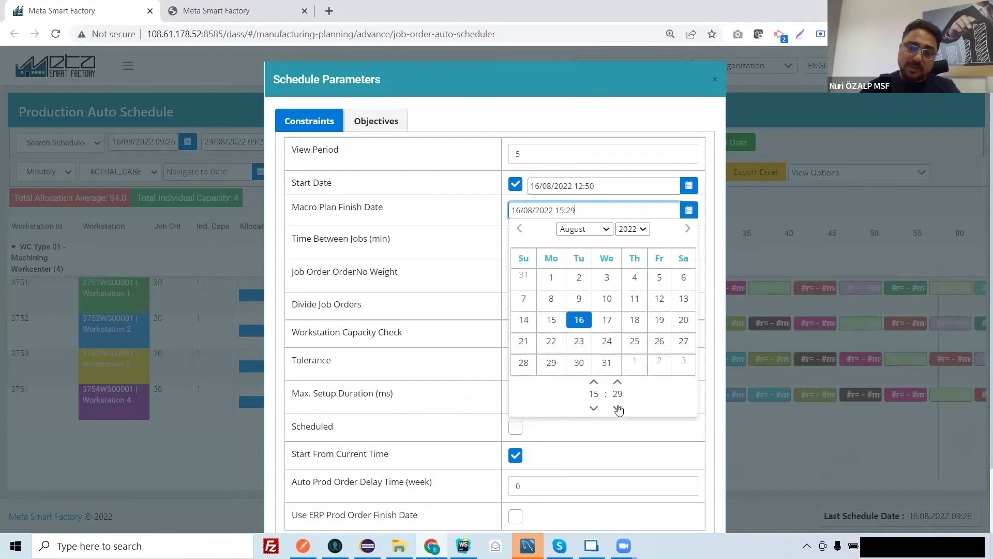
click(618, 382)
click(617, 382)
click(617, 382)
click(618, 382)
click(617, 382)
click(617, 381)
click(617, 381)
click(617, 382)
click(617, 382)
click(617, 382)
click(617, 382)
click(617, 382)
click(617, 382)
Save the parameters and reschedule job orders, yielding Total Allocation Average 87.0
scroll(566, 462, down, 2)
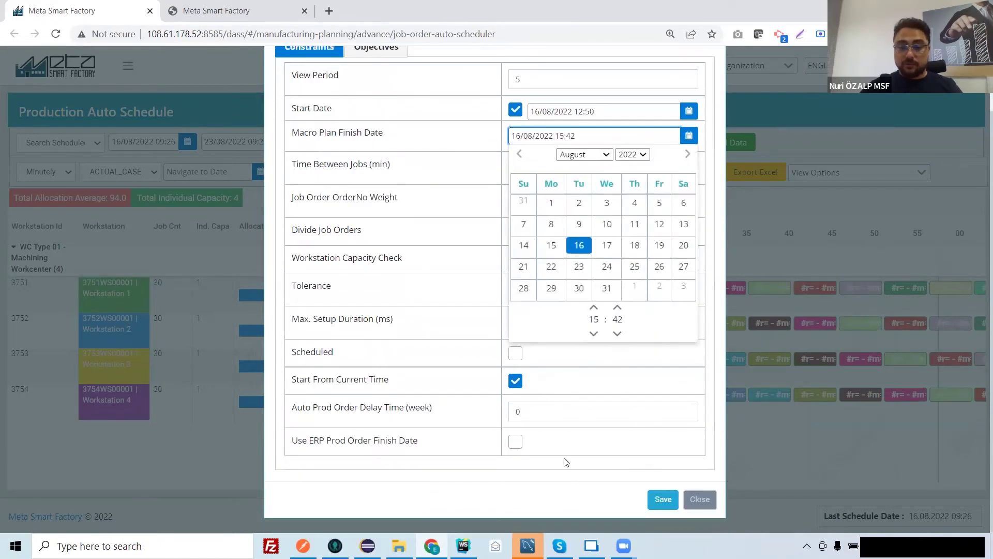
click(658, 501)
click(586, 176)
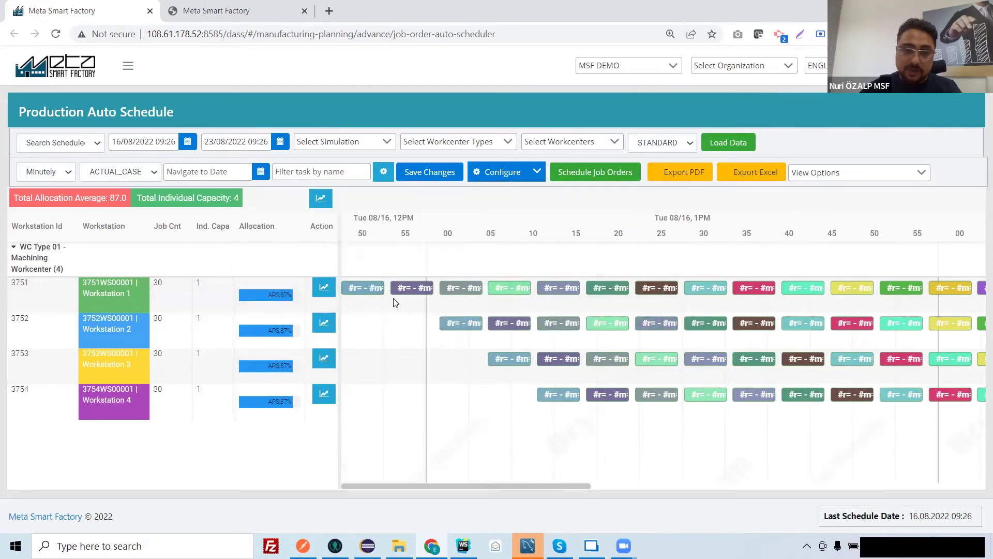
Check the first job bars' timings, then reopen the parameters at the Macro Plan Finish Date picker
mouse_move(392, 299)
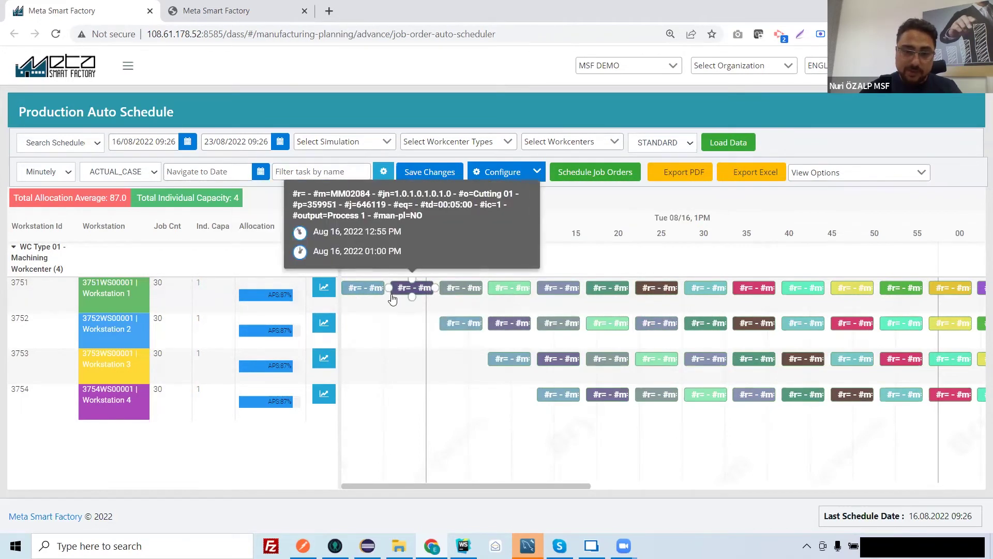
mouse_move(347, 289)
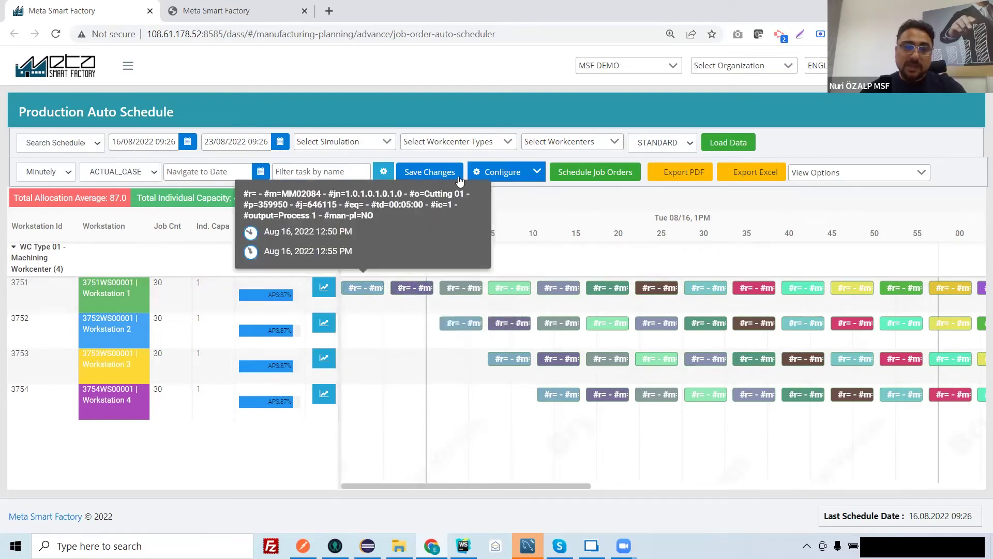
click(376, 176)
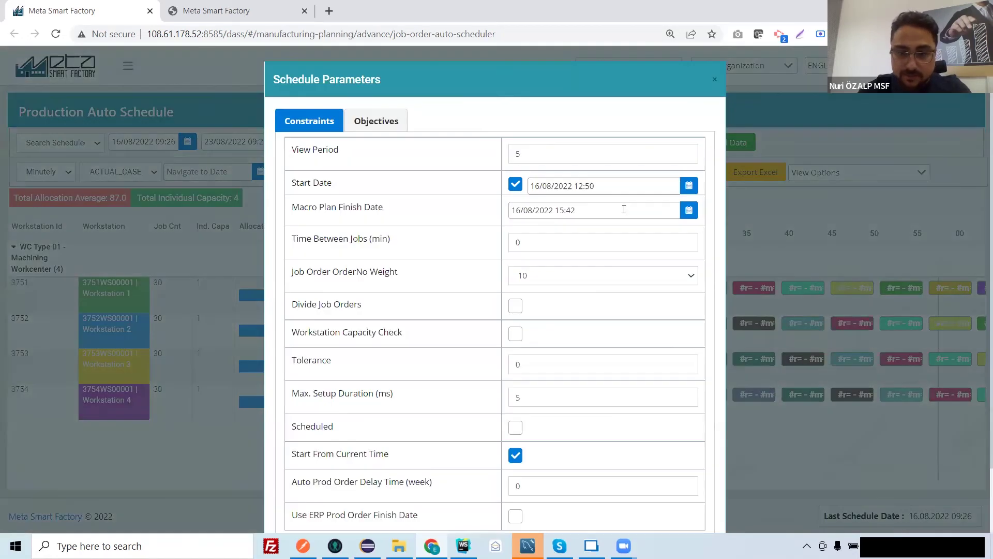
click(623, 209)
Lower the Macro Plan Finish Date to 15:21 and save, giving Total Allocation Average 99.0
click(617, 408)
click(617, 408)
click(617, 408)
click(617, 408)
click(617, 408)
click(617, 408)
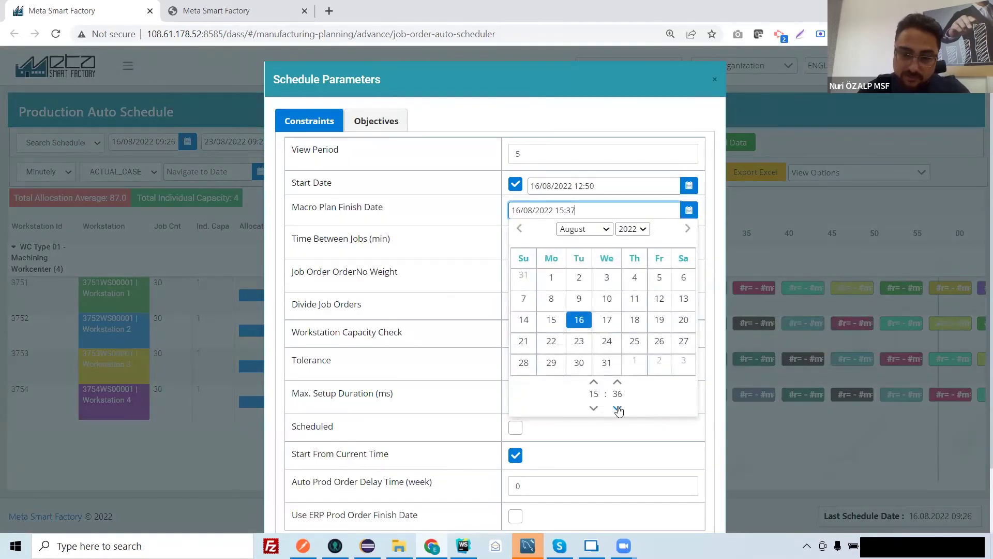
click(618, 408)
click(617, 409)
click(617, 409)
click(617, 409)
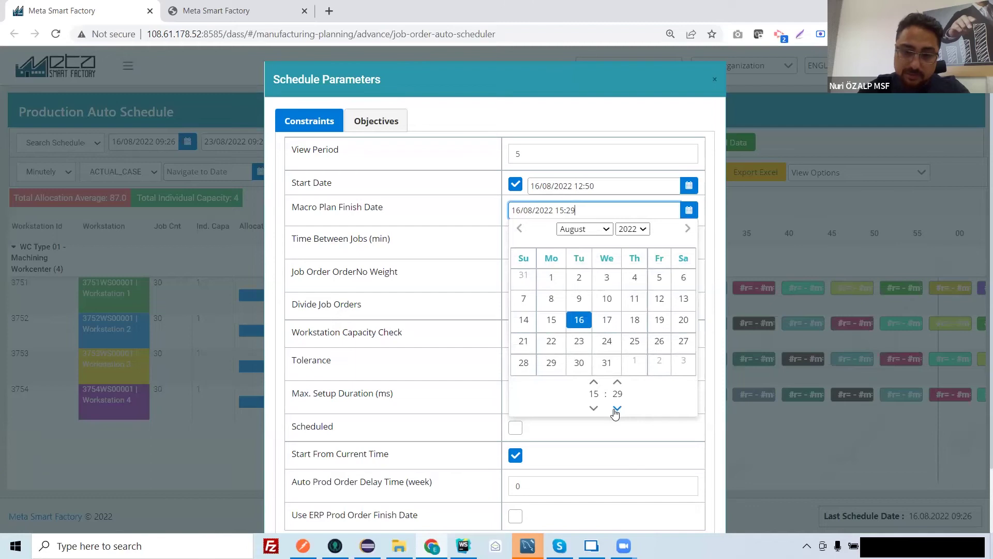
click(616, 409)
click(616, 409)
click(617, 410)
click(617, 409)
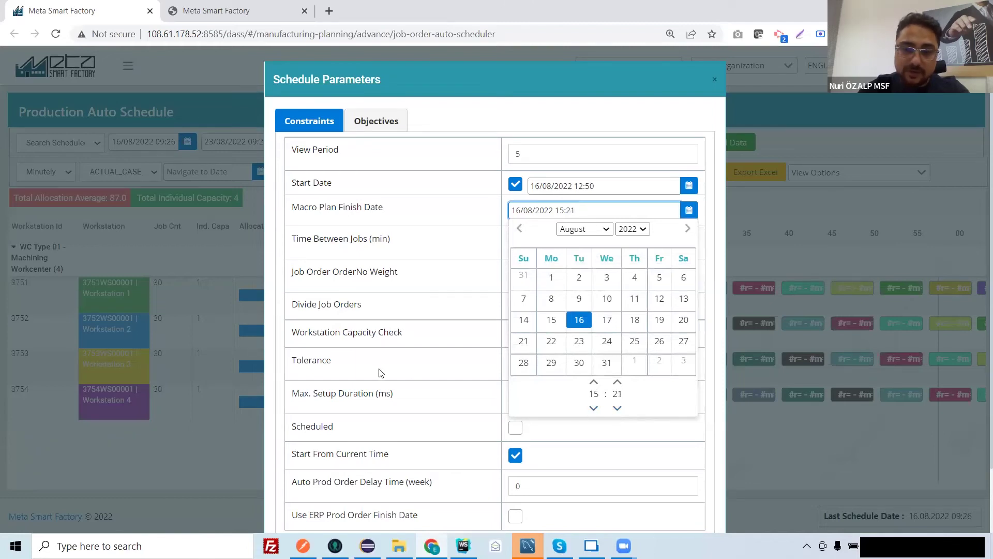
scroll(381, 372, down, 2)
click(662, 499)
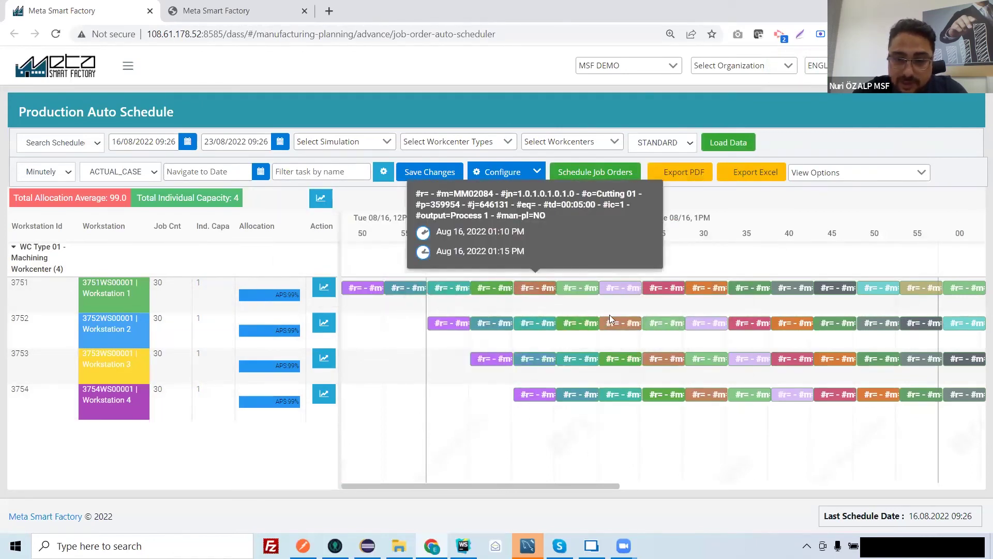
Scroll across the rescheduled Gantt chart for Workstations 1–4 and back
drag(617, 487, 791, 492)
scroll(898, 497, right, 5)
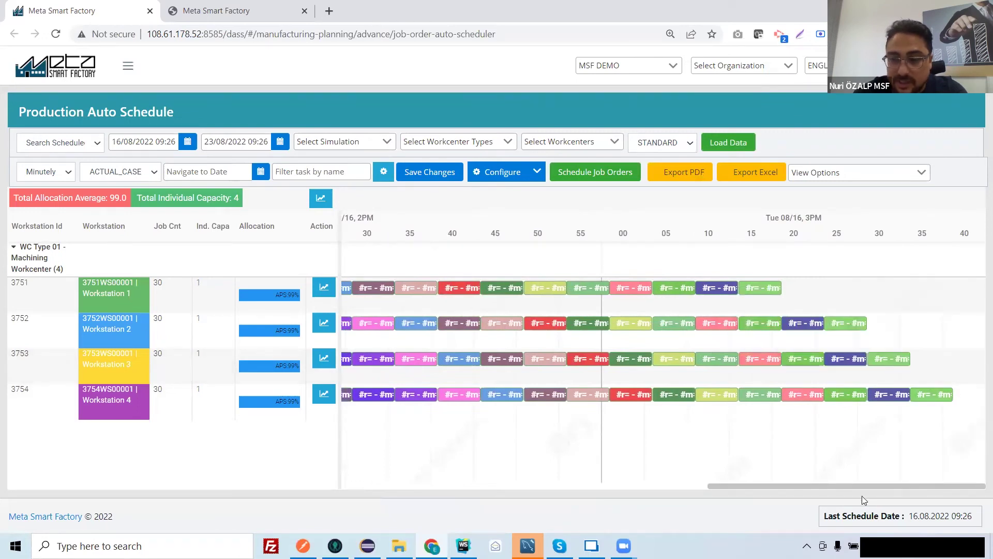
drag(748, 491, 385, 494)
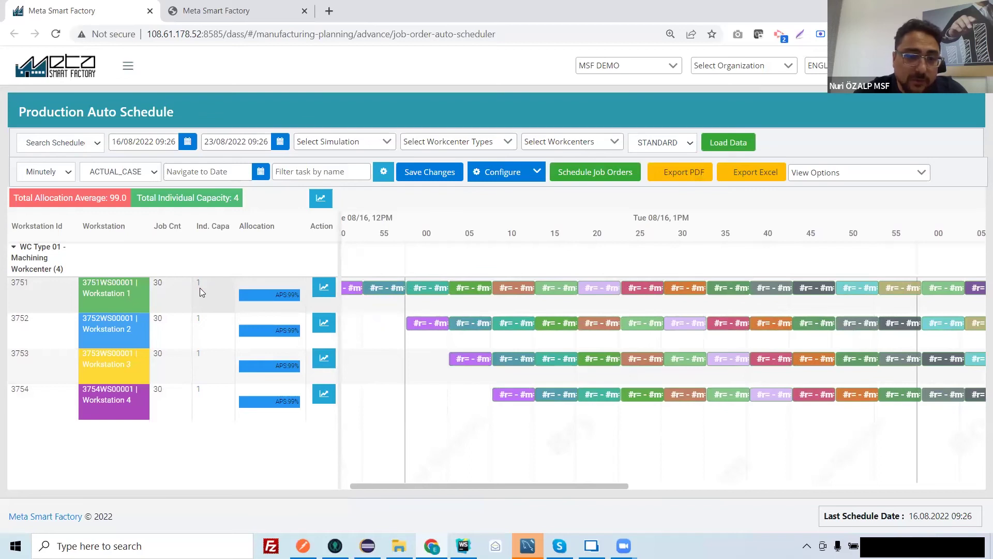
Return to page 8 of the presentation, the WS1–WS5 line scheduling slide
mouse_move(367, 294)
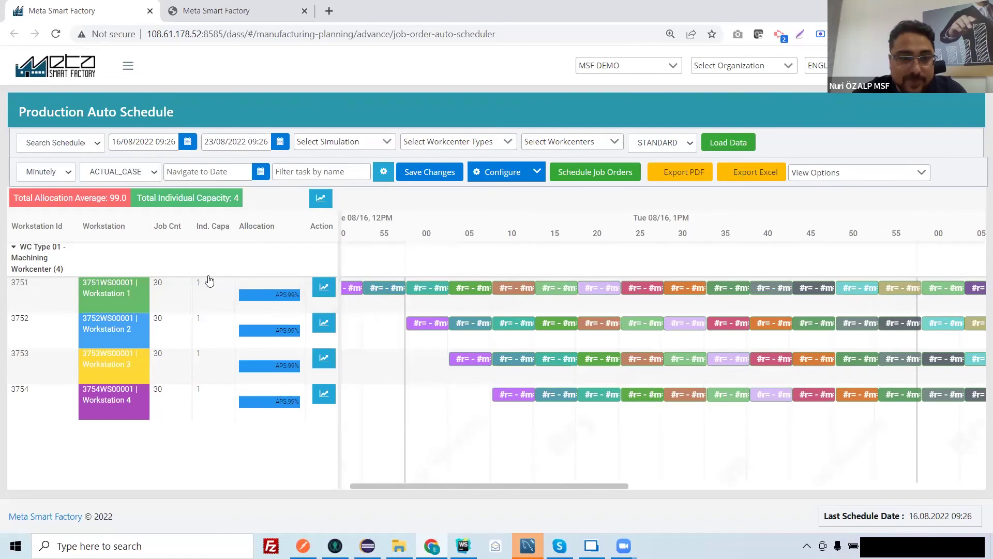
click(264, 7)
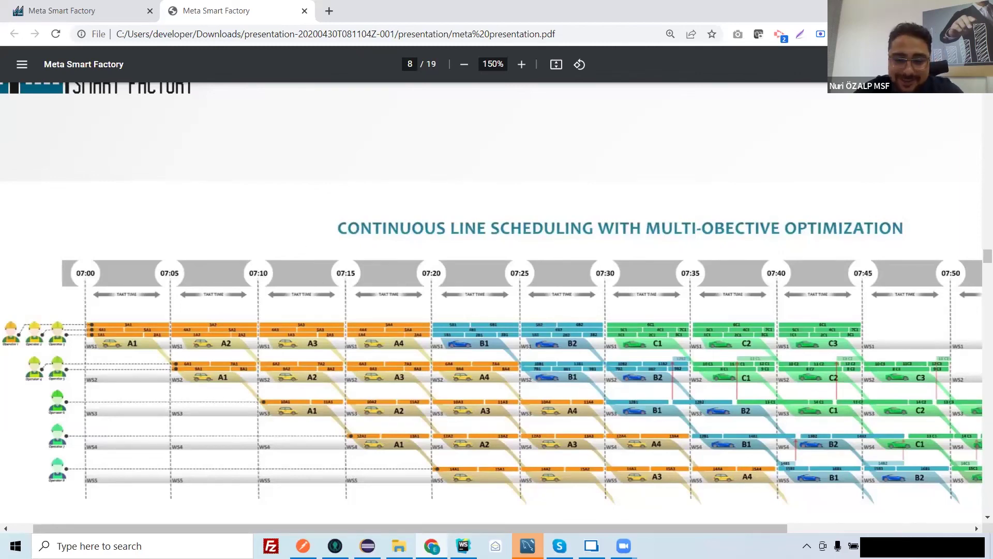
mouse_move(624, 545)
click(661, 464)
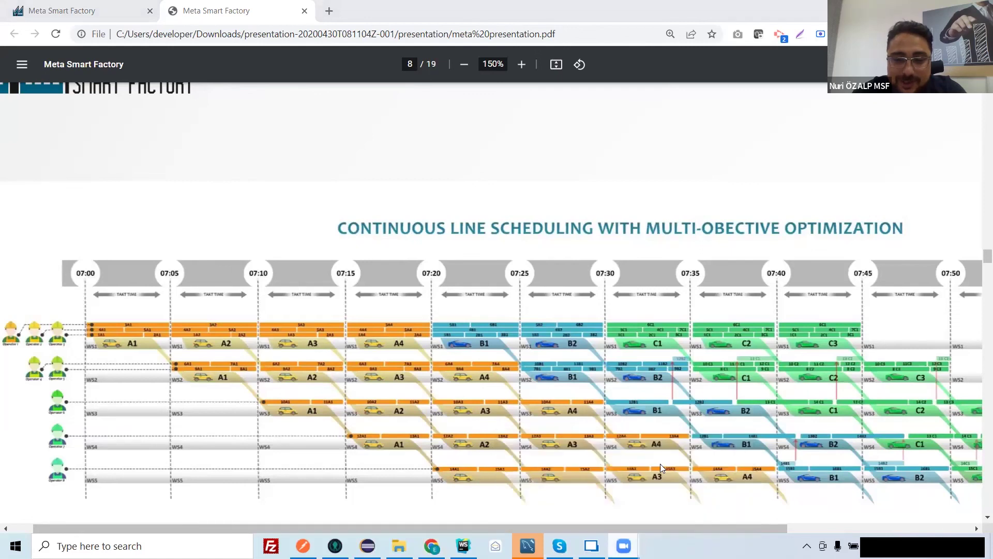